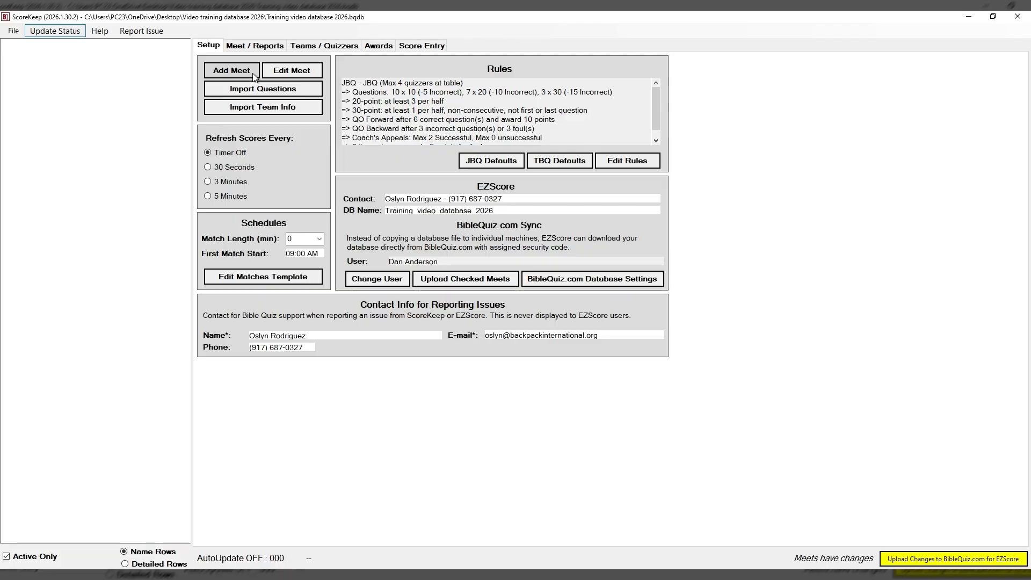
Step: Create a new meet and assign all the S- teams to it, from CLC Coral Springs through Wild Besties for God
left_click(254, 75)
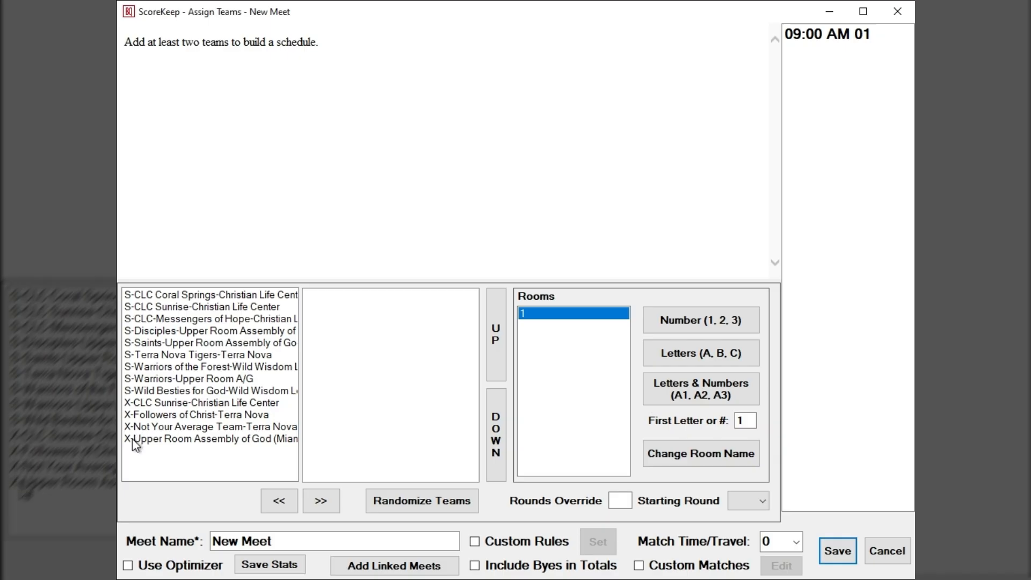
left_click(142, 294)
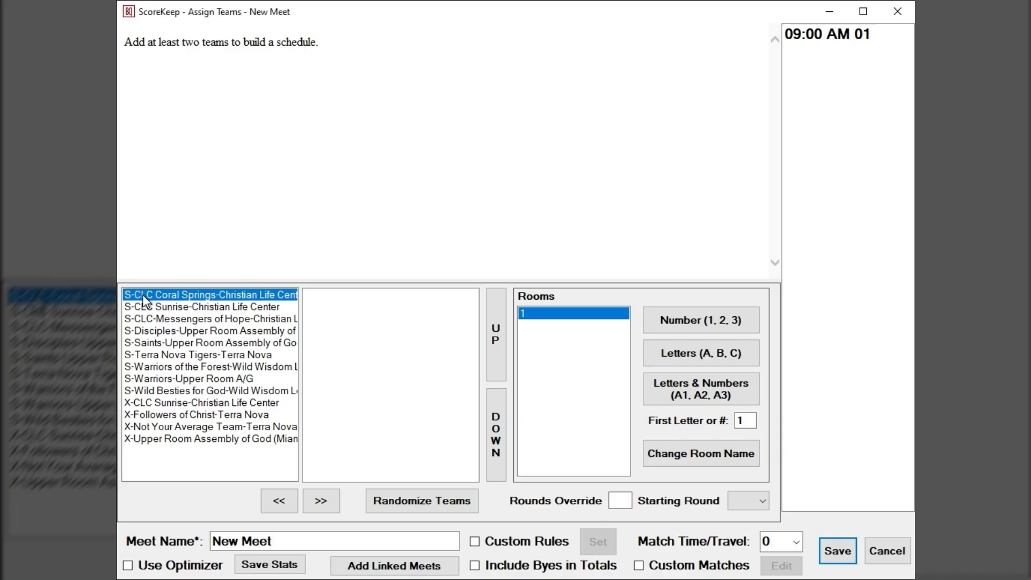
left_click(141, 387, "shift")
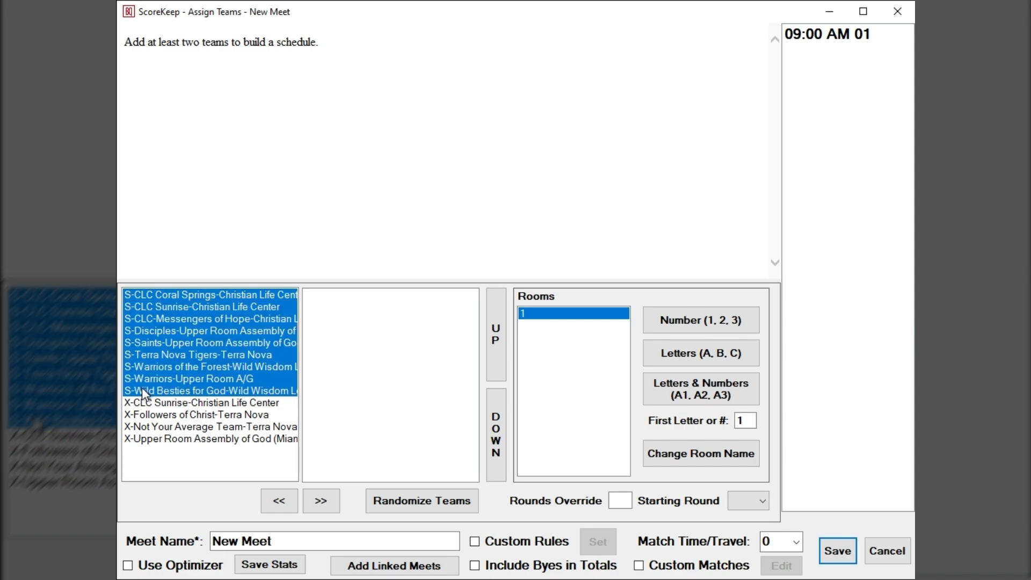
left_click(332, 507)
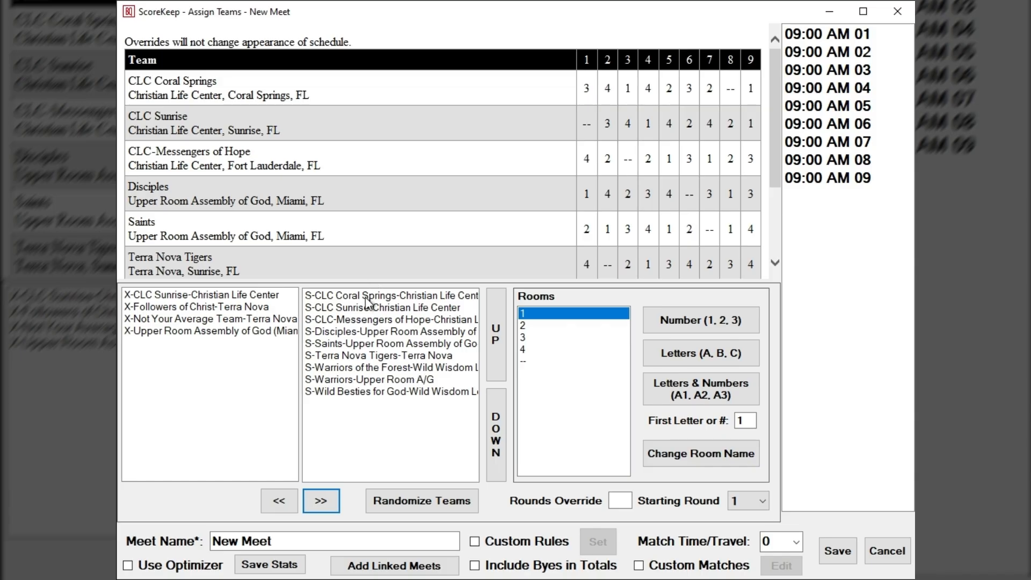
Step: Replace the S-Saints team in the meet with the X-Upper Room Assembly of God (Miami) team
left_click(341, 343)
left_click(278, 501)
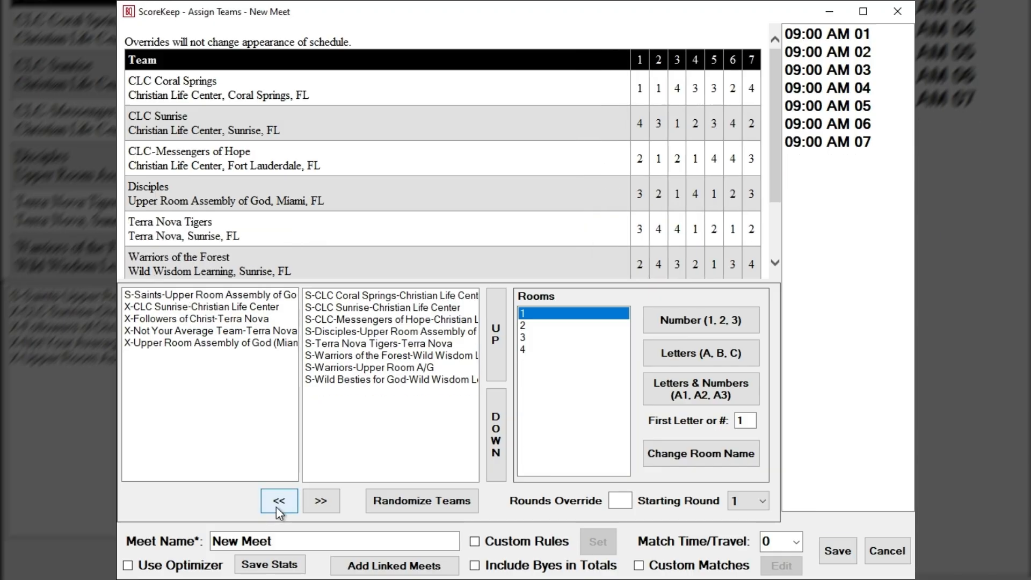
left_click(209, 345)
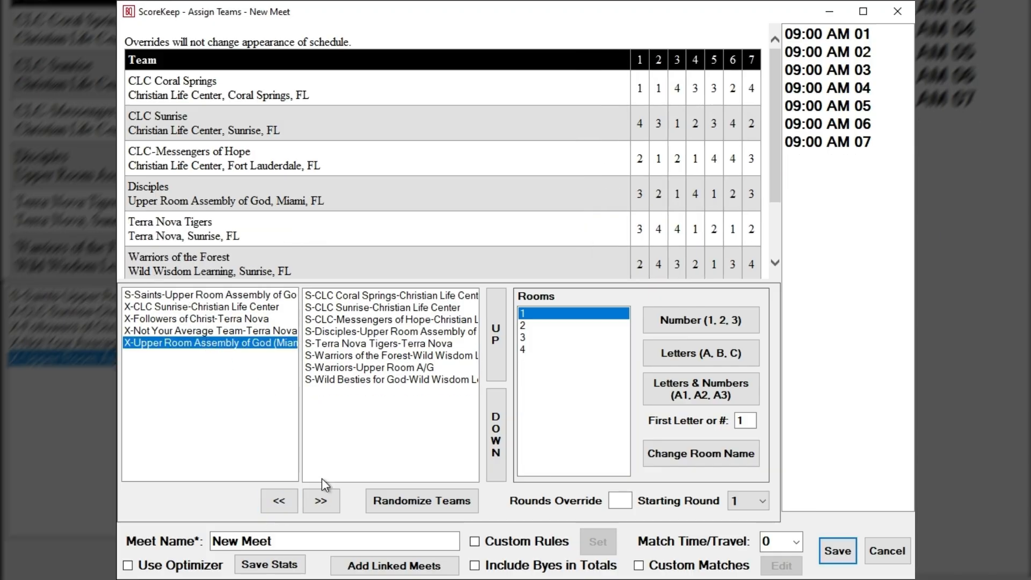
left_click(337, 507)
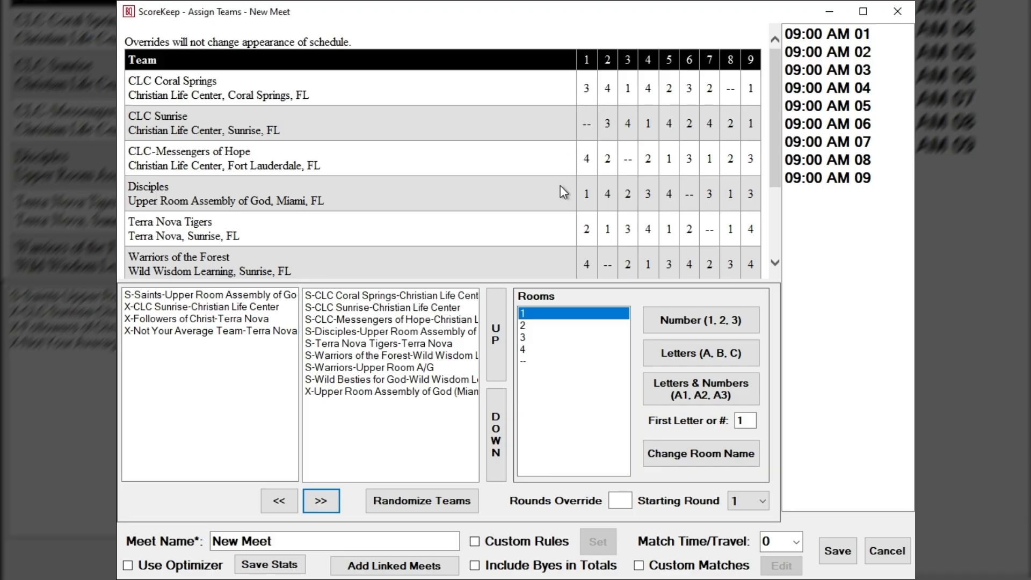
Step: Reorder the assigned teams, placing Terra Nova Tigers just below Warriors of the Forest and Disciples just above CLC-Messengers of Hope
scroll(566, 244, "down", 3)
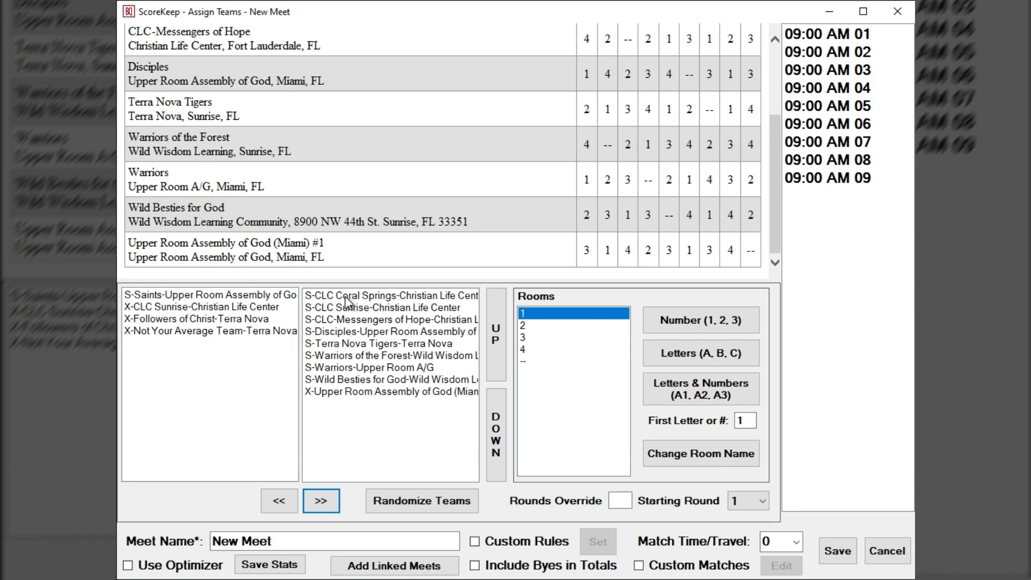
left_click(346, 344)
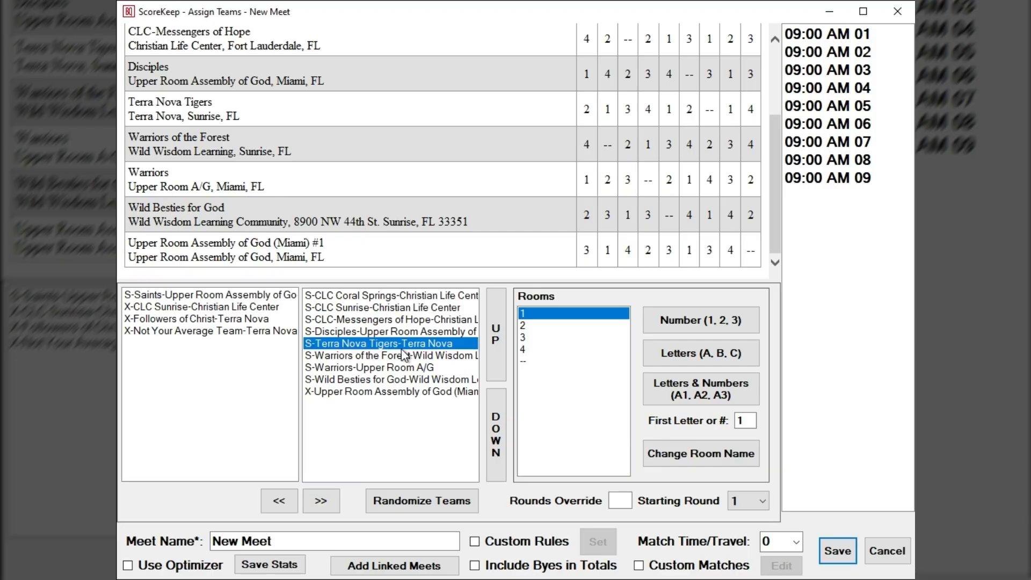
left_click(504, 357)
left_click(503, 357)
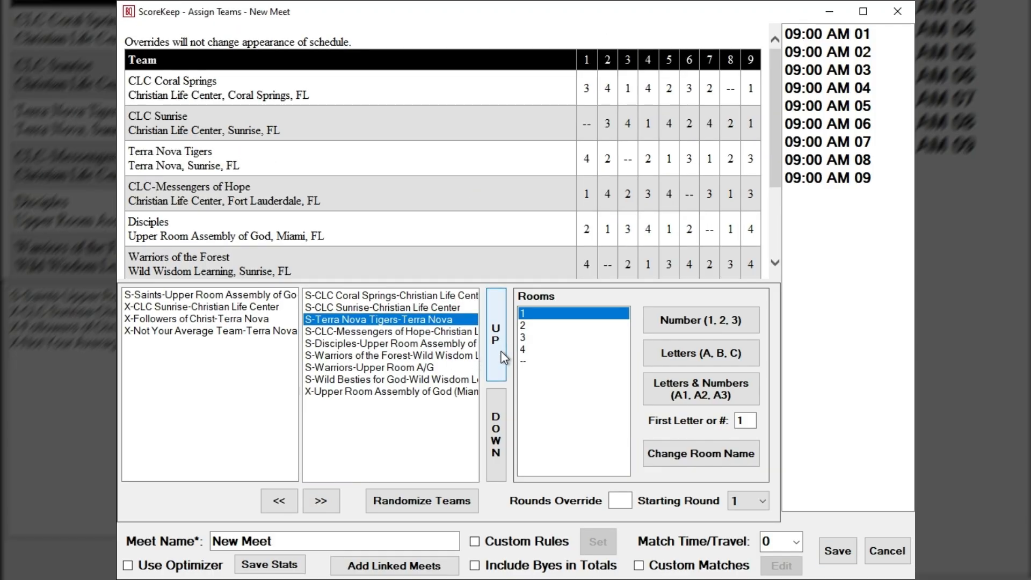
left_click(503, 357)
left_click(496, 434)
left_click(496, 434)
left_click(496, 434)
left_click(496, 434)
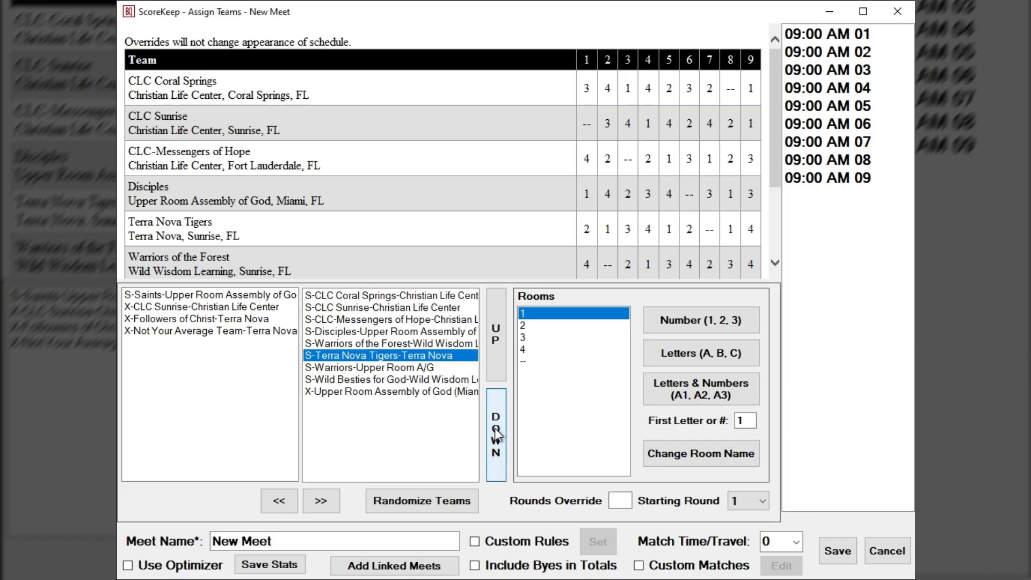
left_click(352, 332)
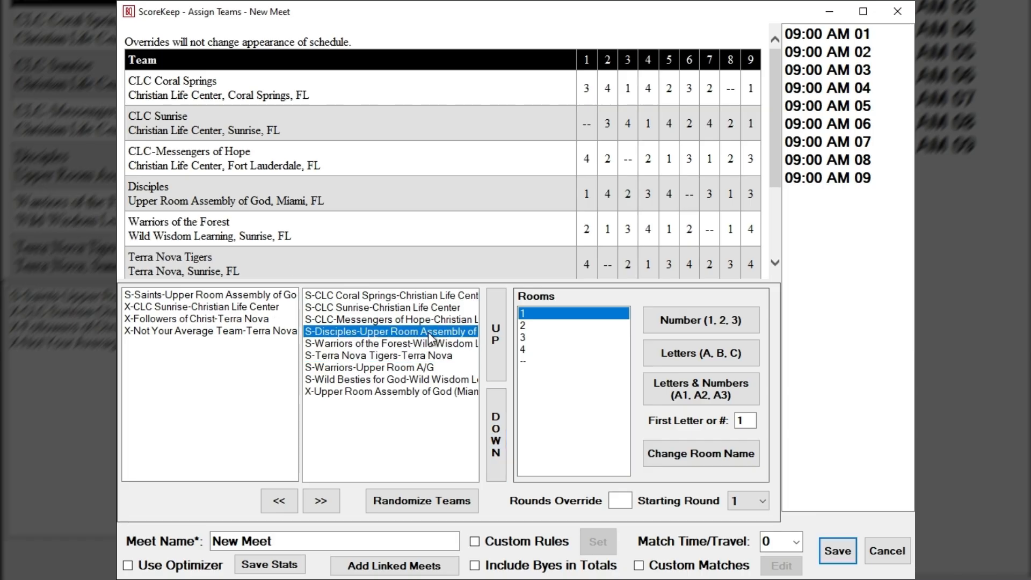
left_click(496, 334)
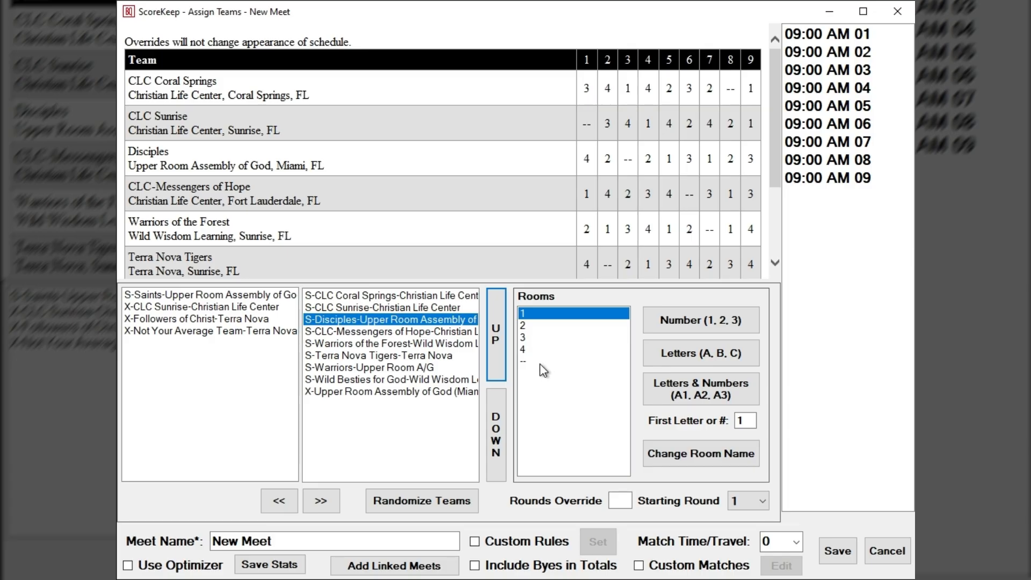
Step: Rename the meet's rooms with letters and numbers, using S as the first letter (S1, S2, S3)
left_click(752, 420)
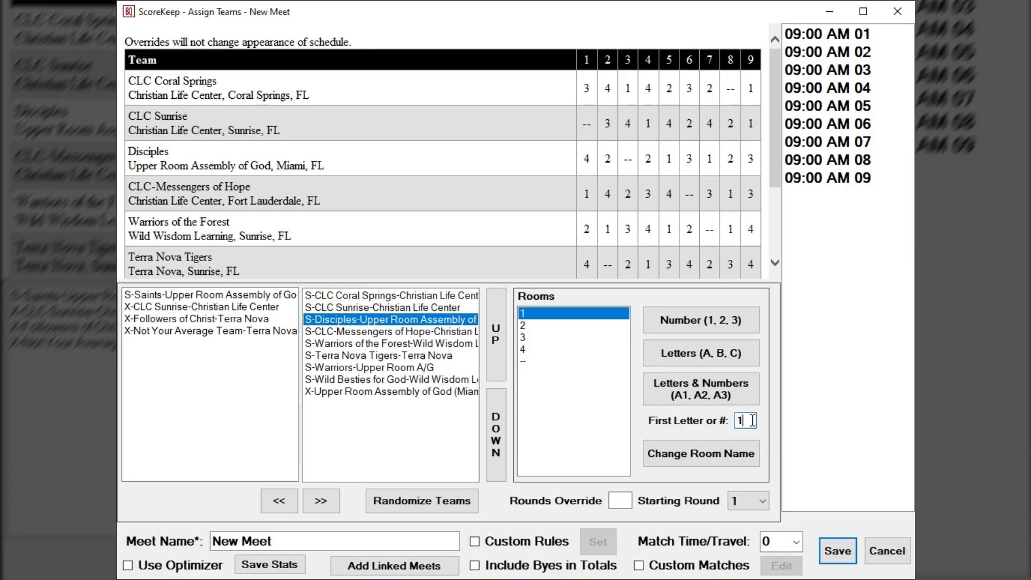
left_click_drag(752, 421, 713, 423)
type("S")
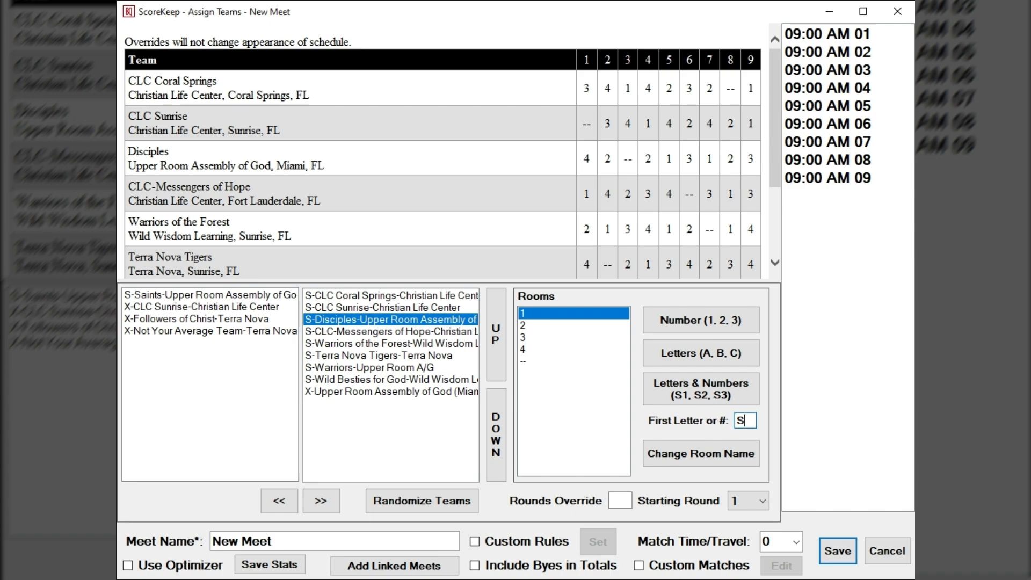
left_click(717, 389)
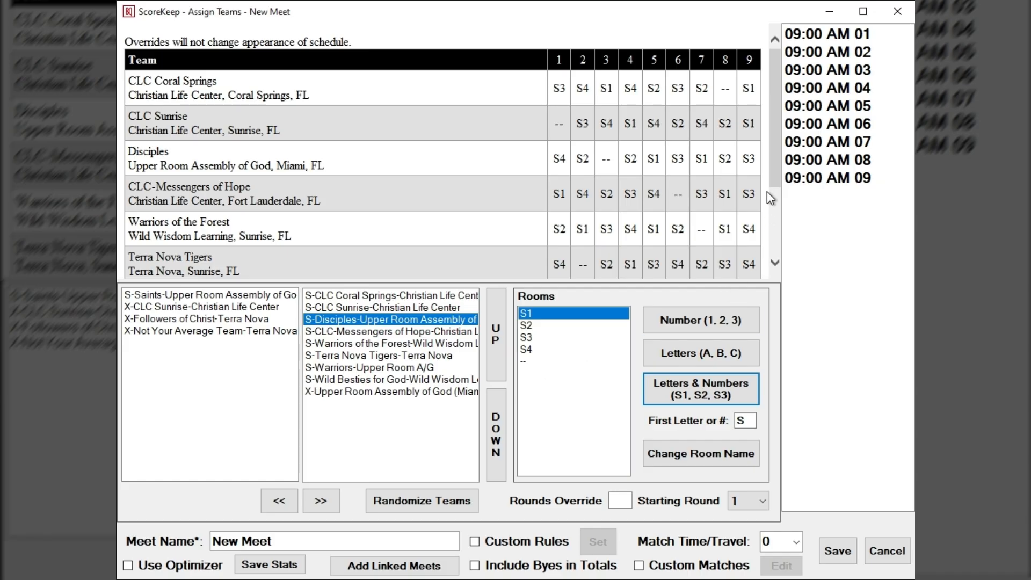
left_click_drag(773, 168, 768, 141)
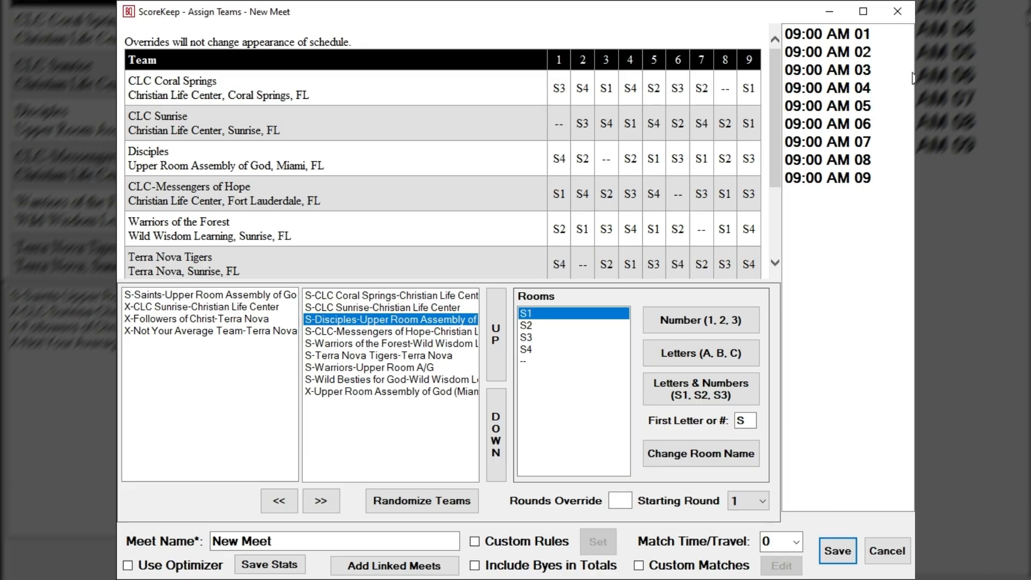
left_click(863, 12)
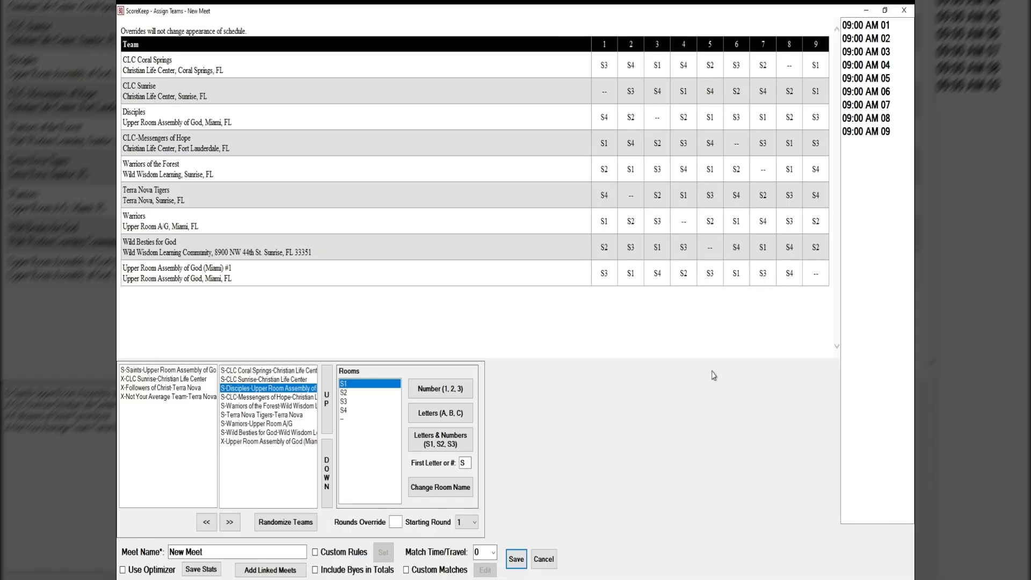
left_click(885, 10)
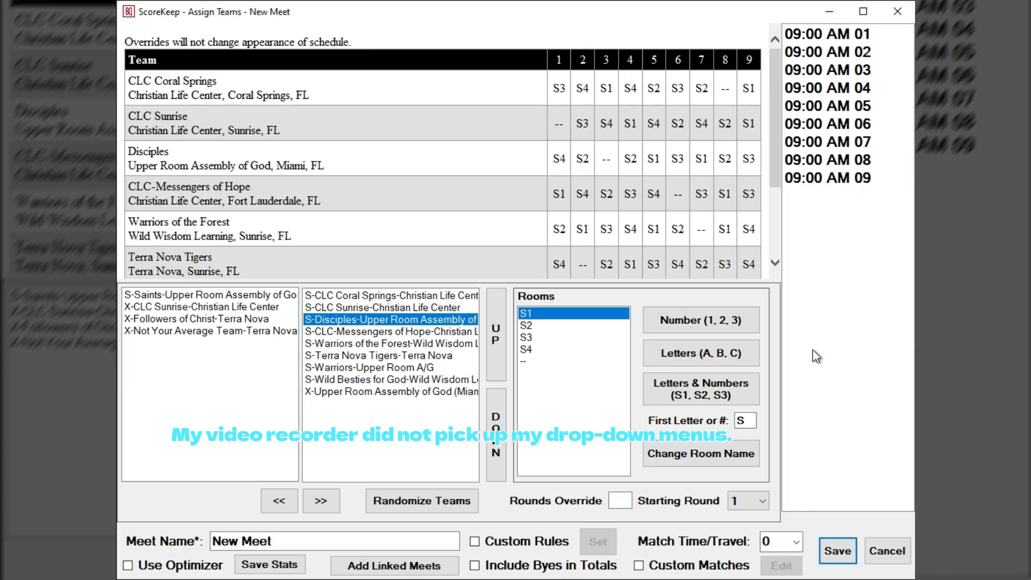
Step: Set the first match's start time to 10:15 AM and the match time/travel to 30 minutes
left_click(797, 36)
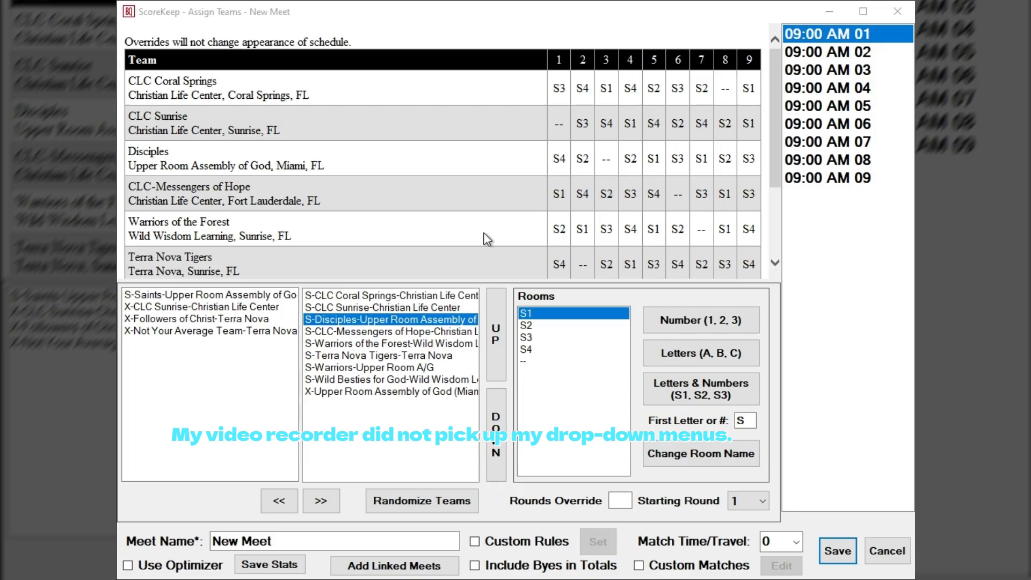
left_click(481, 313)
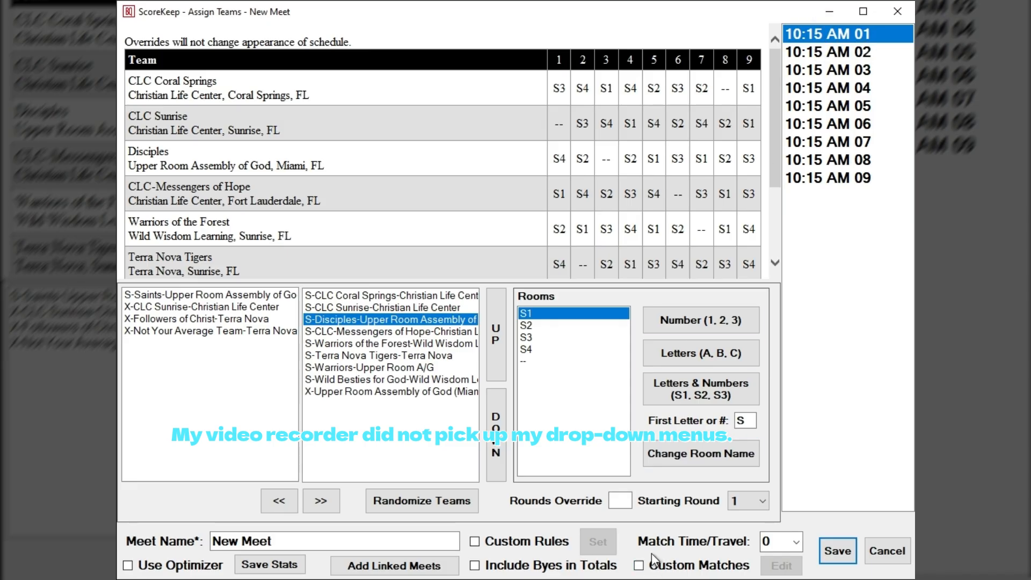
left_click(795, 542)
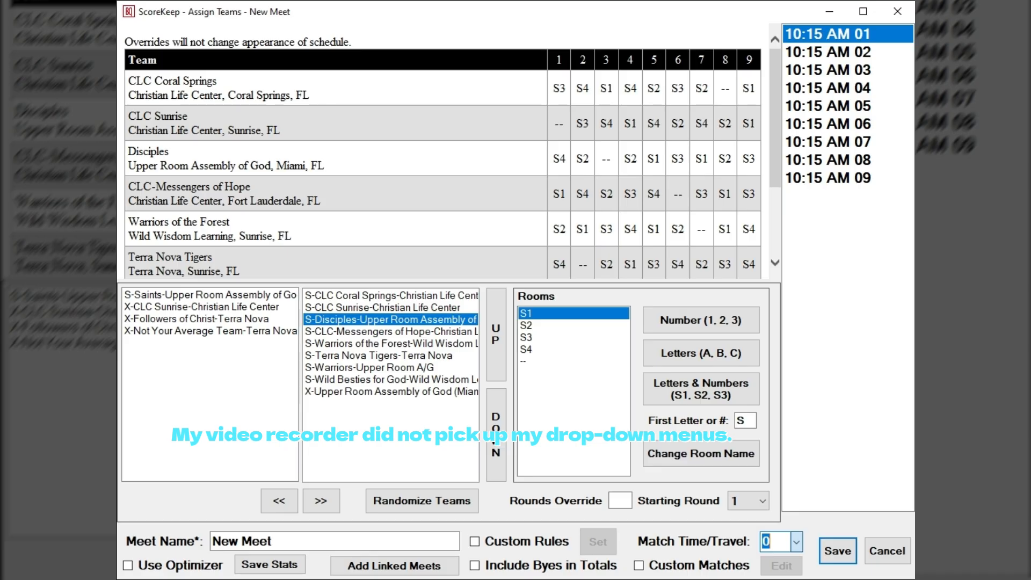
left_click(799, 510)
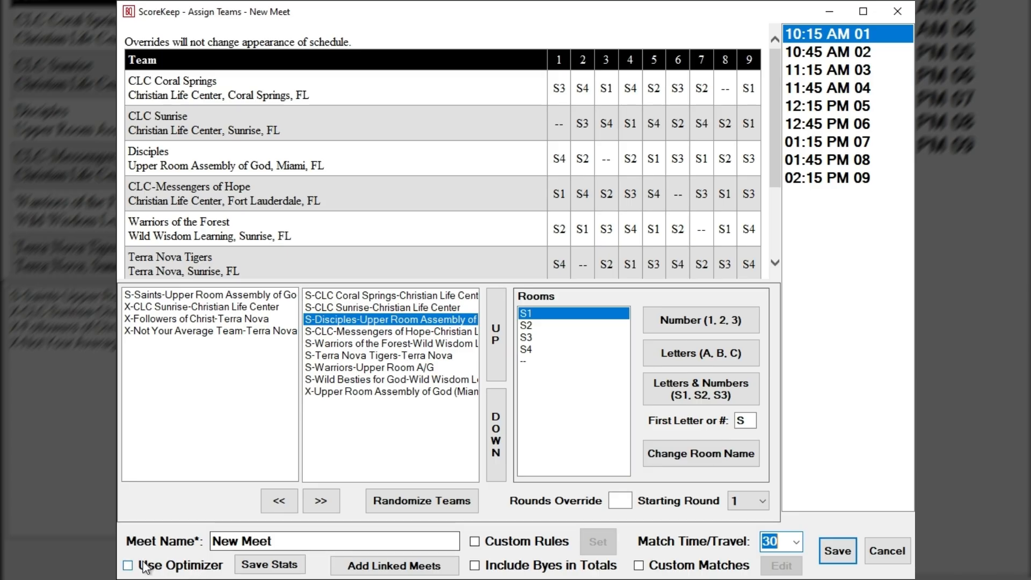
Step: Replace the default meet name with the organizer's first name in possessive form without an apostrophe, followed by "test meet 2026"
left_click(295, 539)
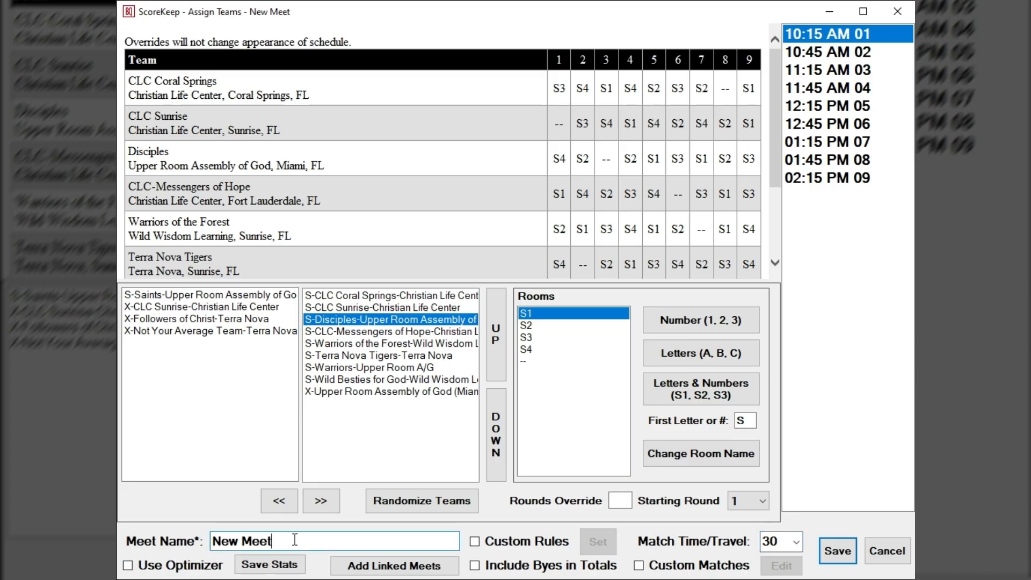
left_click_drag(294, 539, 158, 523)
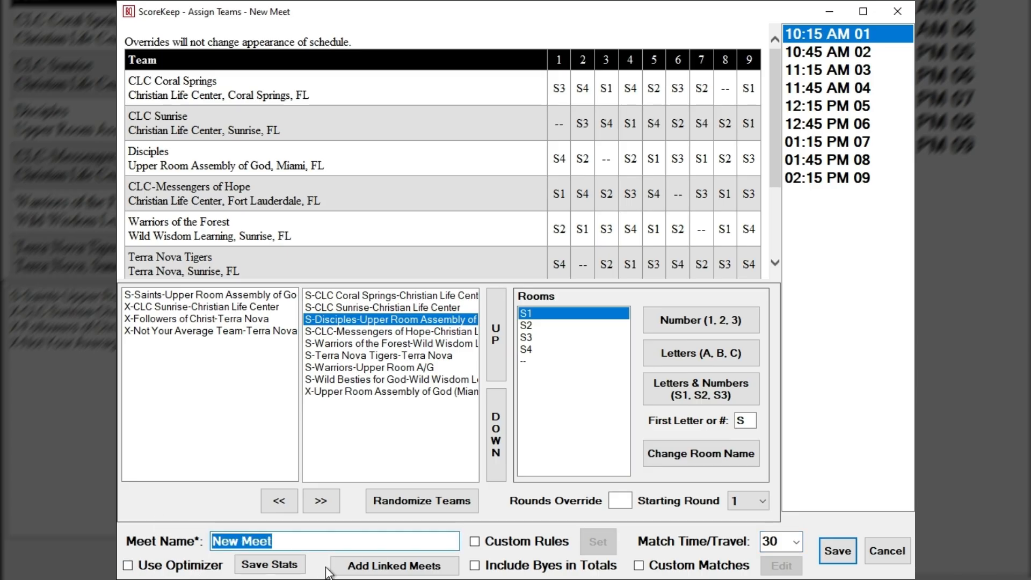
left_click(327, 535)
key("BackSpace")
key("BackSpace")
key("BackSpace")
key("BackSpace")
key("BackSpace")
key("BackSpace")
key("BackSpace")
key("BackSpace")
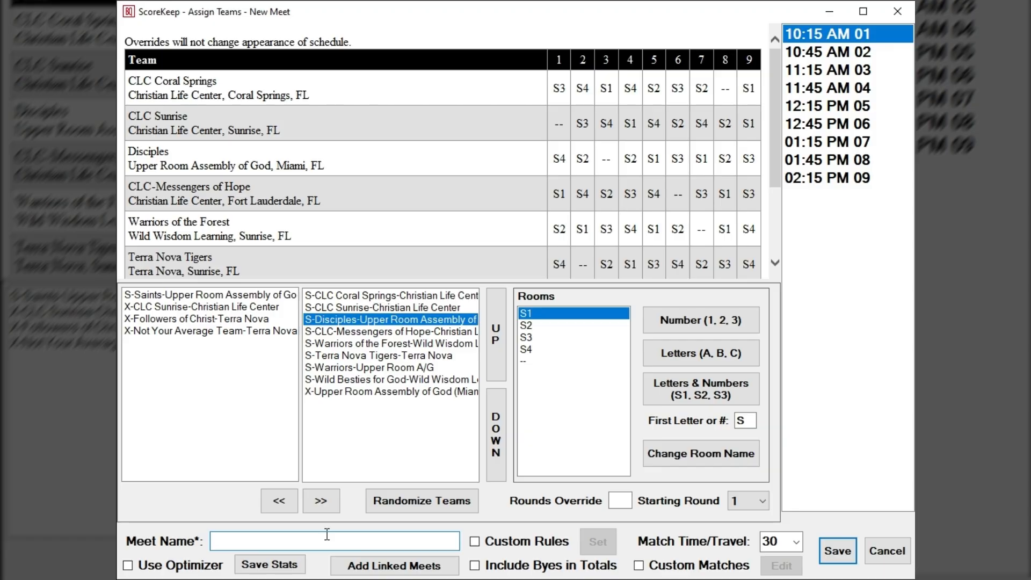
type("Dans ")
type("test m")
type("meet")
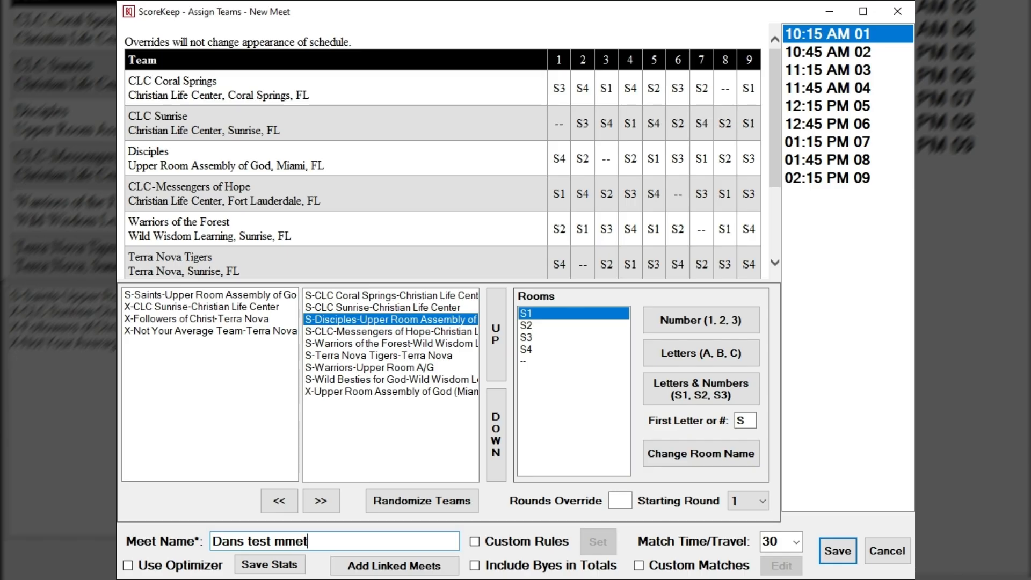
key("BackSpace")
key("BackSpace")
key("BackSpace")
key("BackSpace")
type("eet 2026")
Step: Enable custom rules for the meet and confirm its rule set
left_click(533, 547)
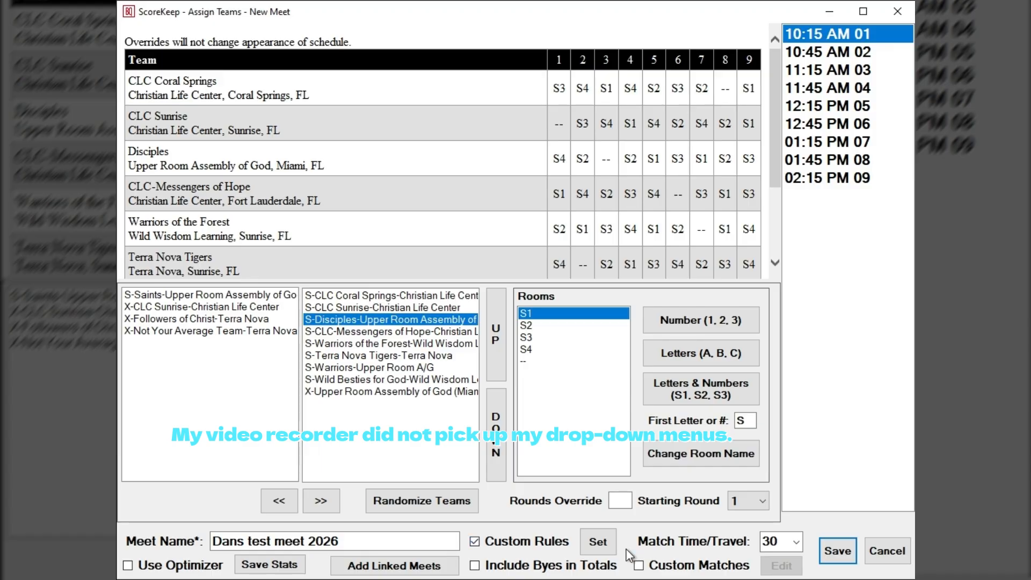
left_click(598, 547)
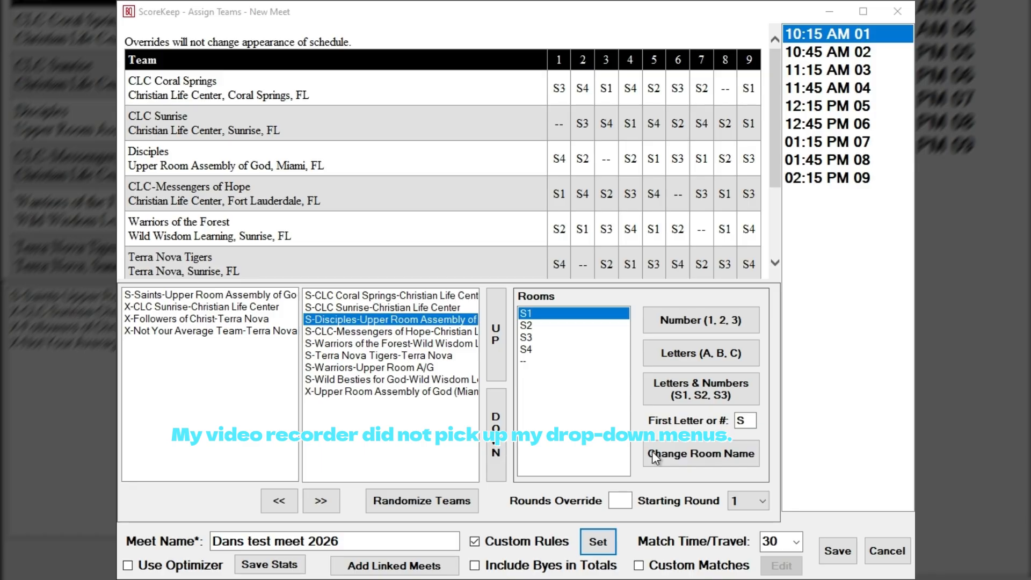
left_click(745, 453)
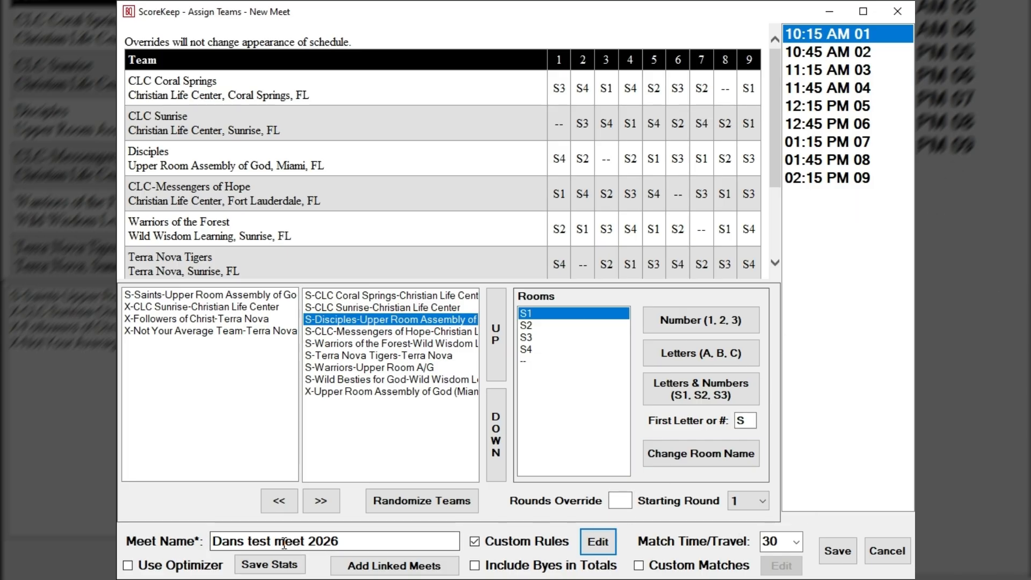
Step: Save the new meet and view its schedule in the meet reports
left_click(841, 554)
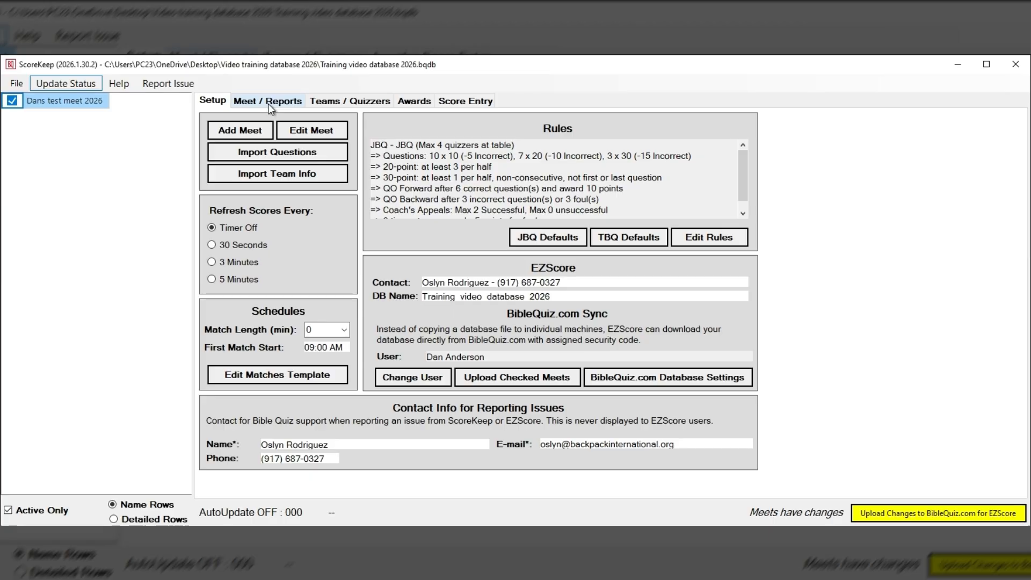
left_click(268, 104)
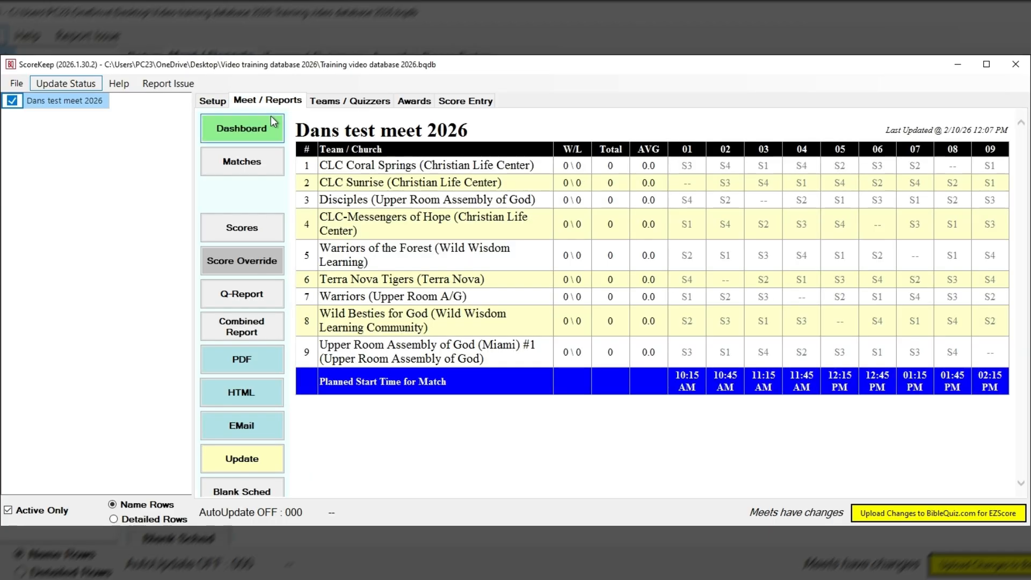